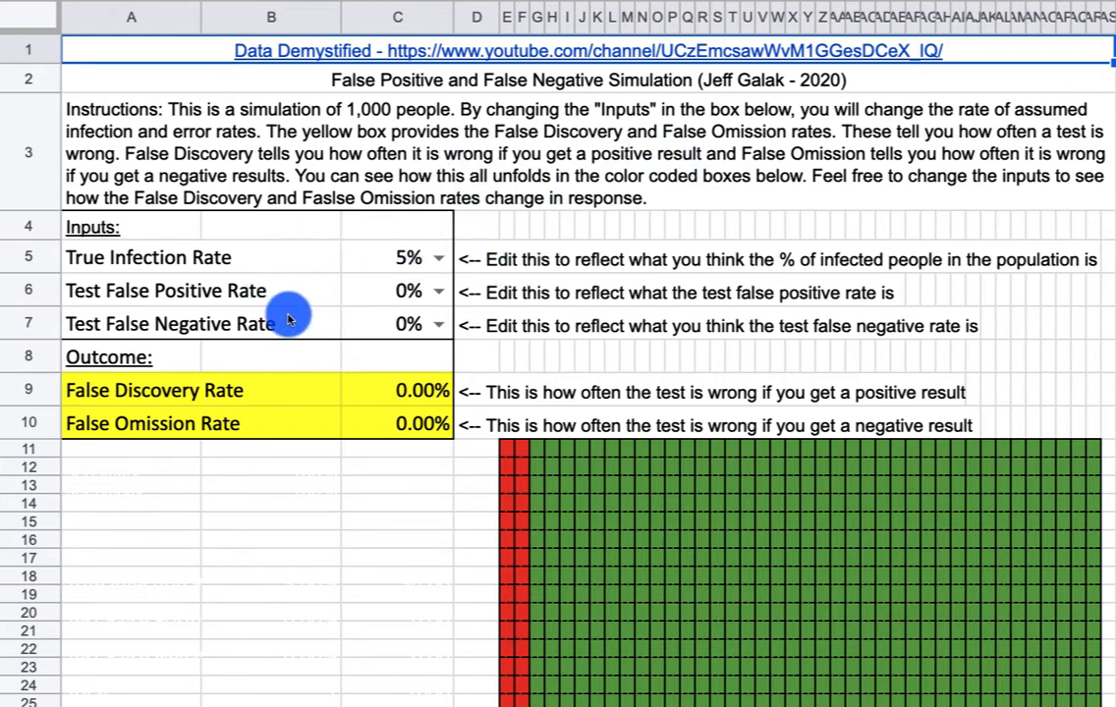
- Review the three rate inputs, the False Discovery and False Omission outcomes, and the color-coded grid with its legend
left_click(127, 253)
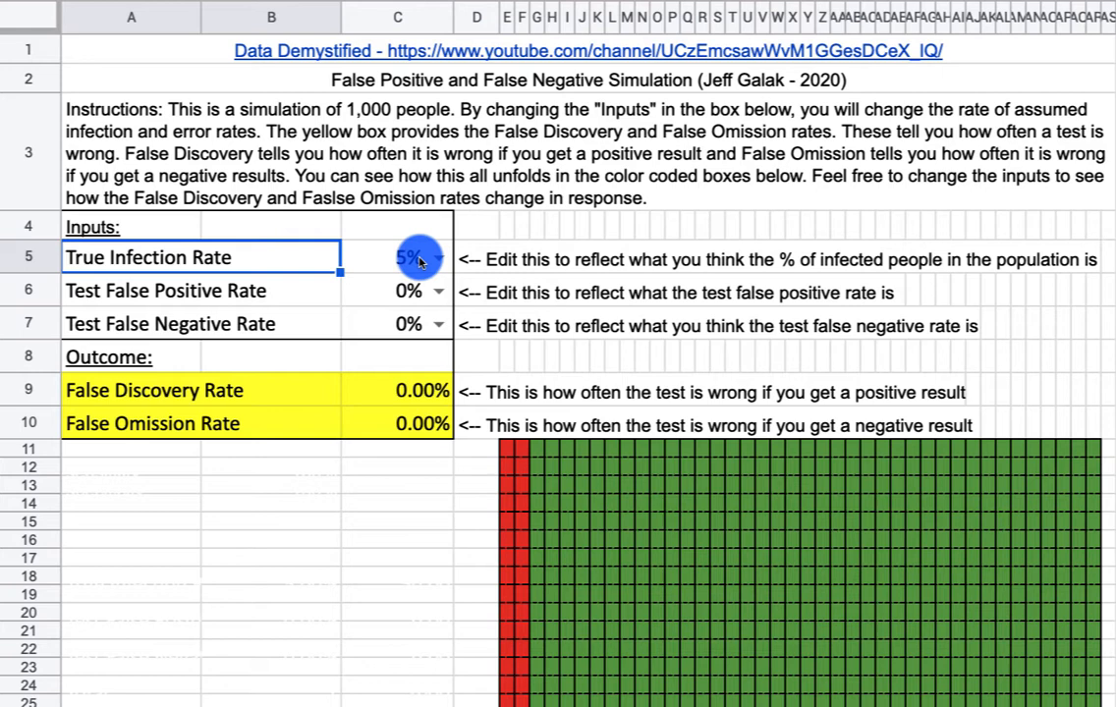
left_click(152, 301)
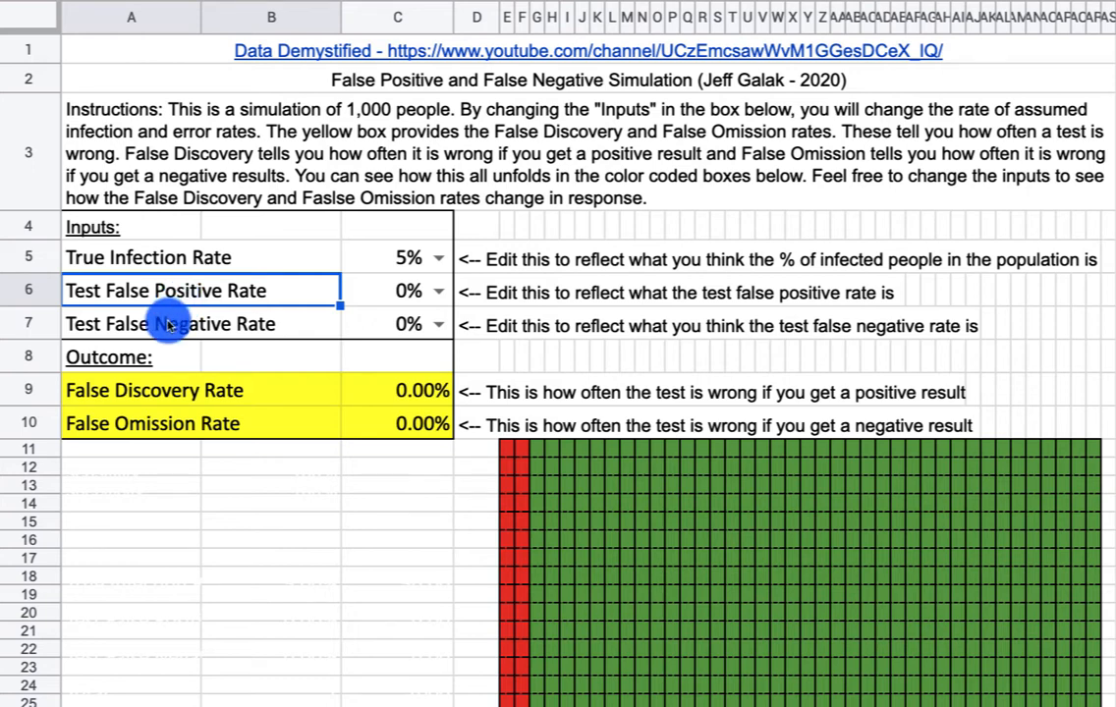
left_click(172, 322)
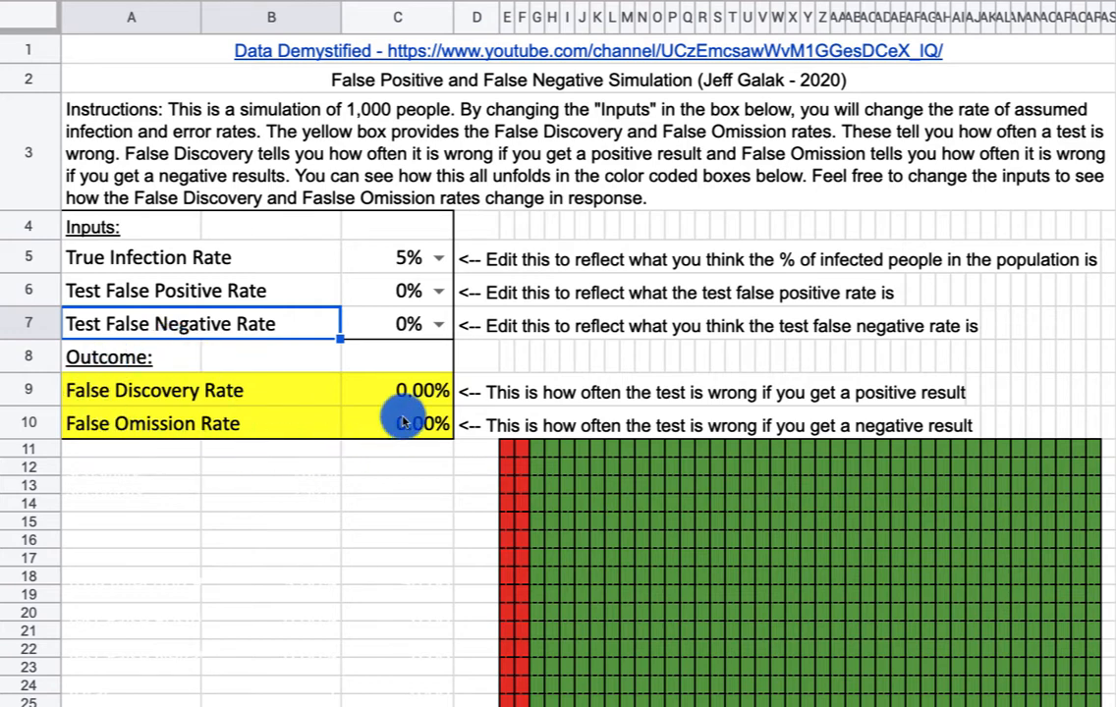
left_click(139, 392)
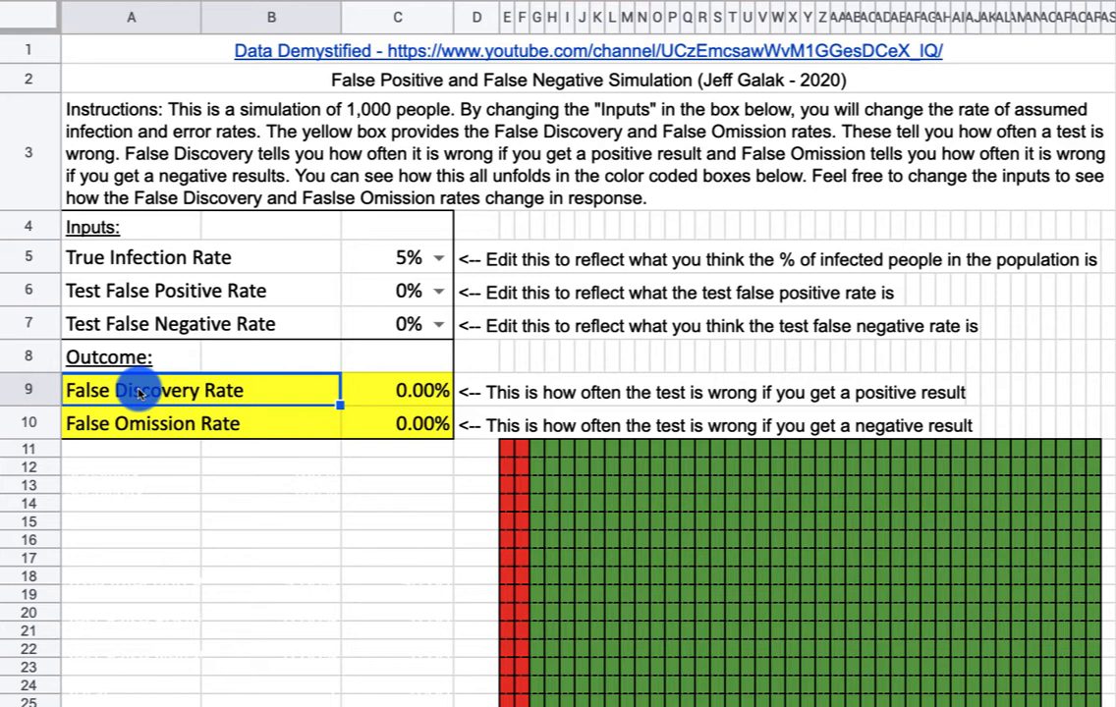
key("Down")
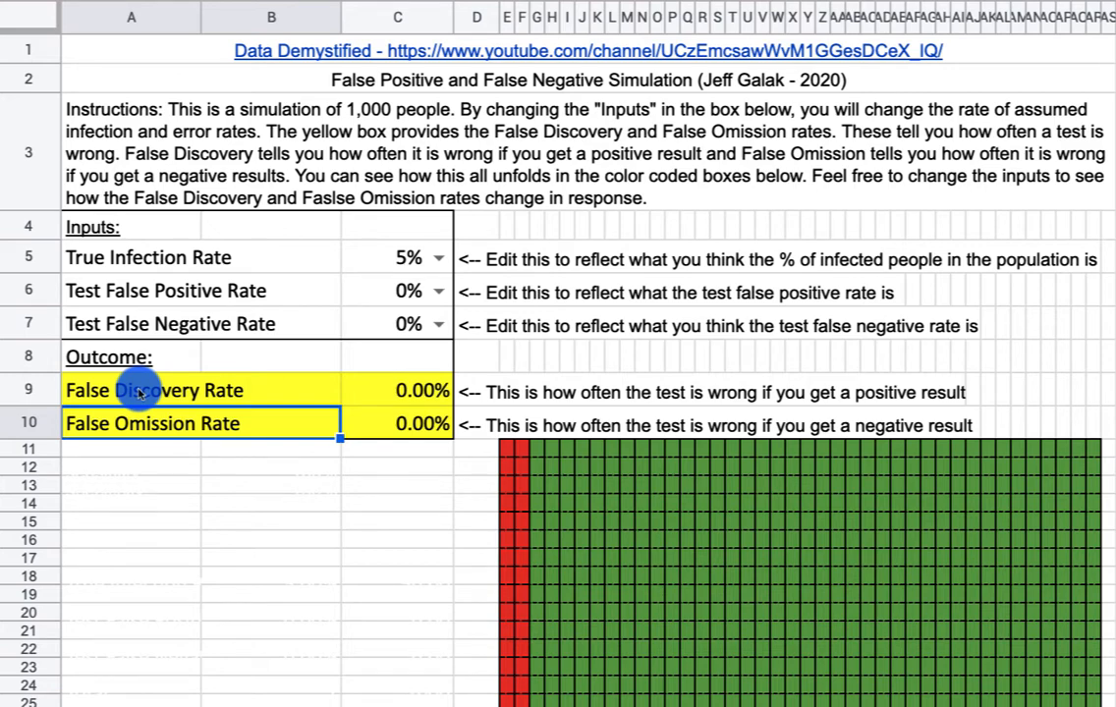
scroll(408, 366, "down", 3)
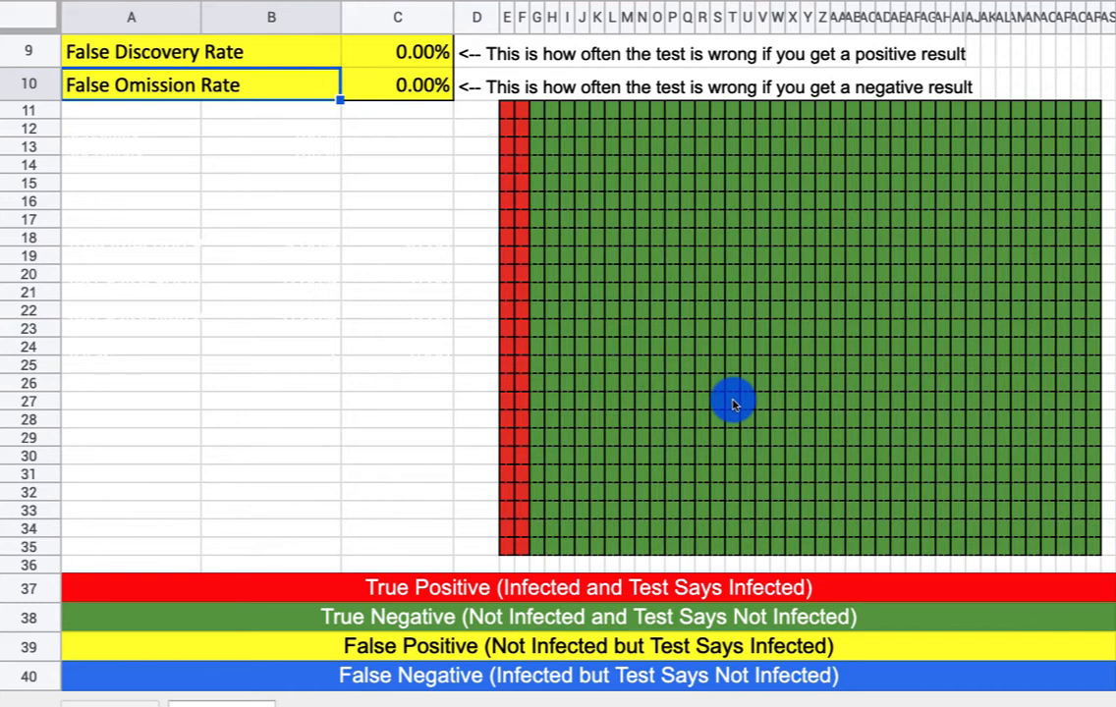
left_click(507, 338)
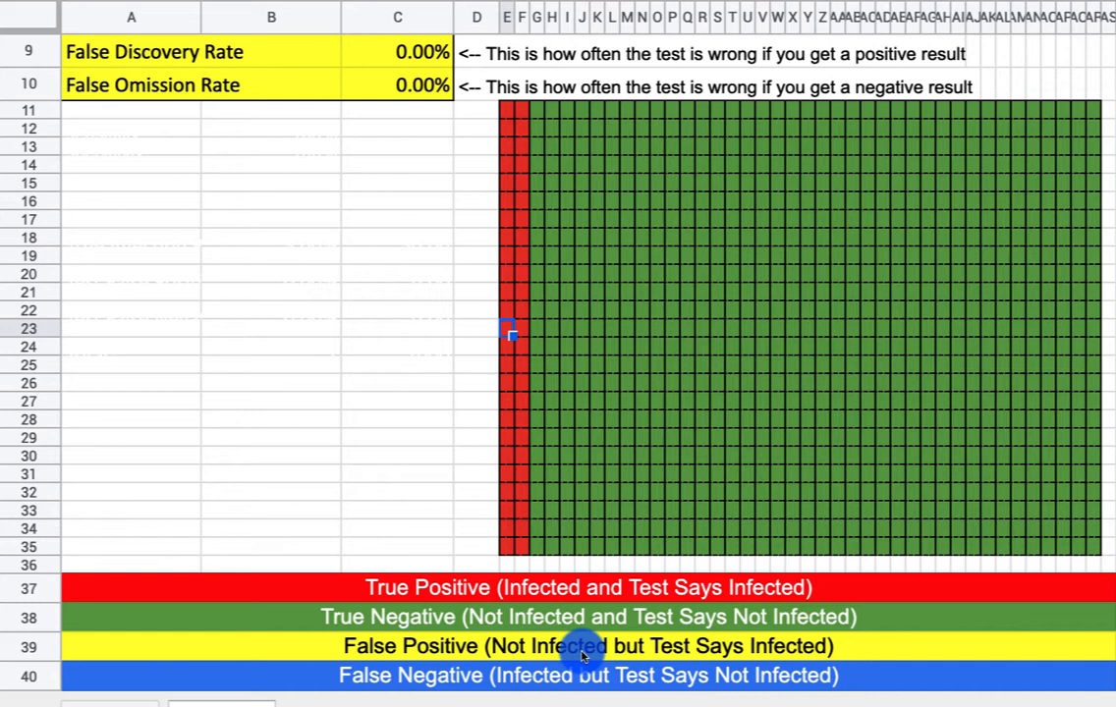
left_click(613, 676)
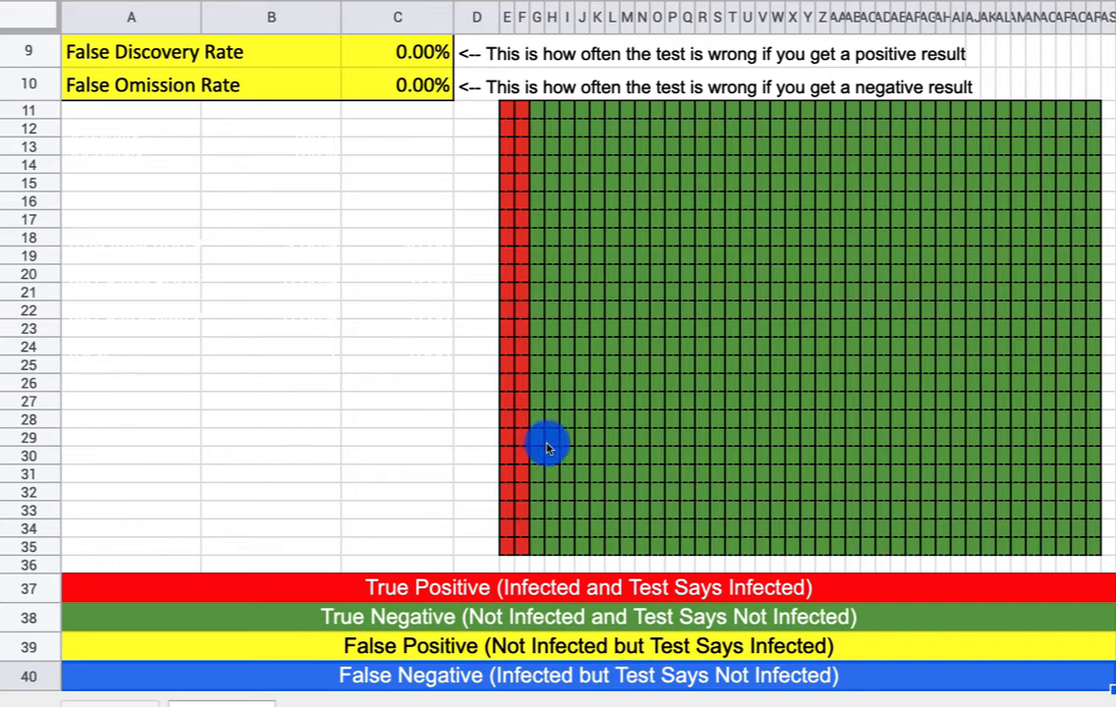
- Set both the Test False Positive Rate and the Test False Negative Rate to 5%
scroll(356, 174, "up", 2)
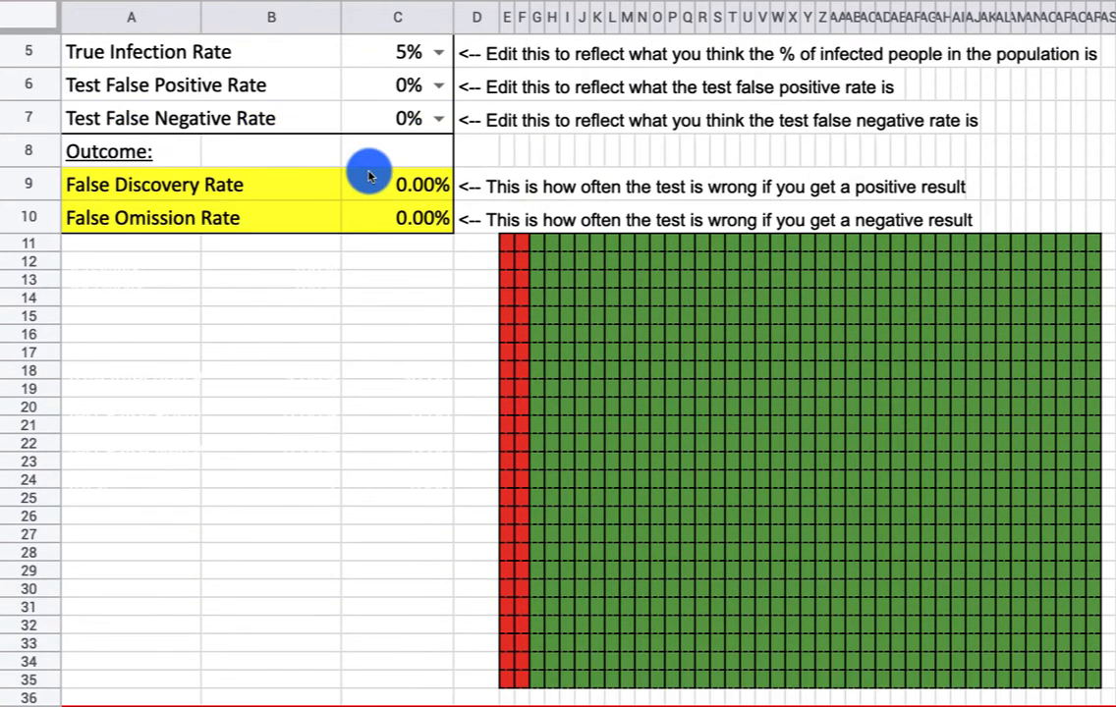
left_click(389, 89)
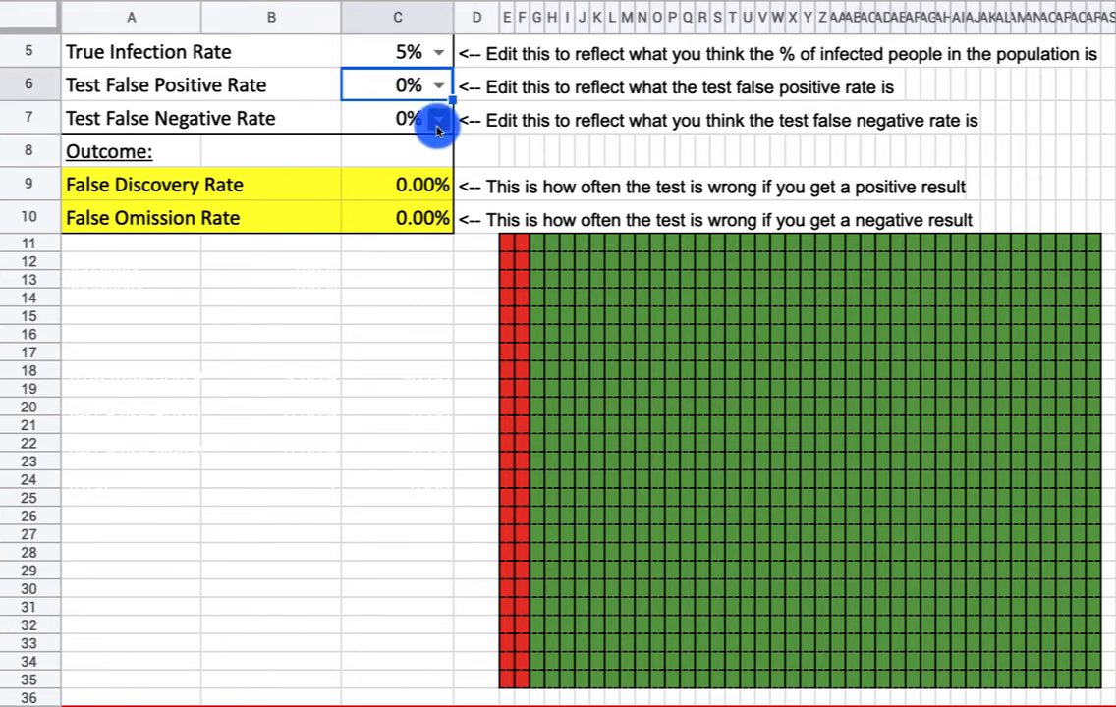
type("5")
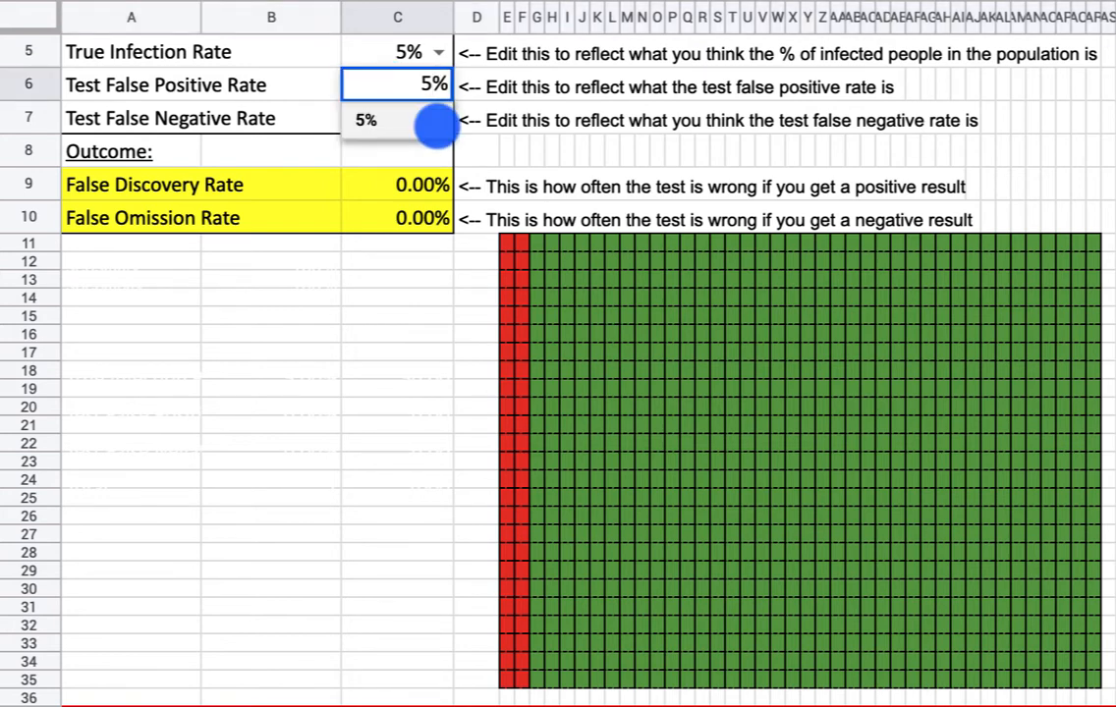
key("Return")
type("5")
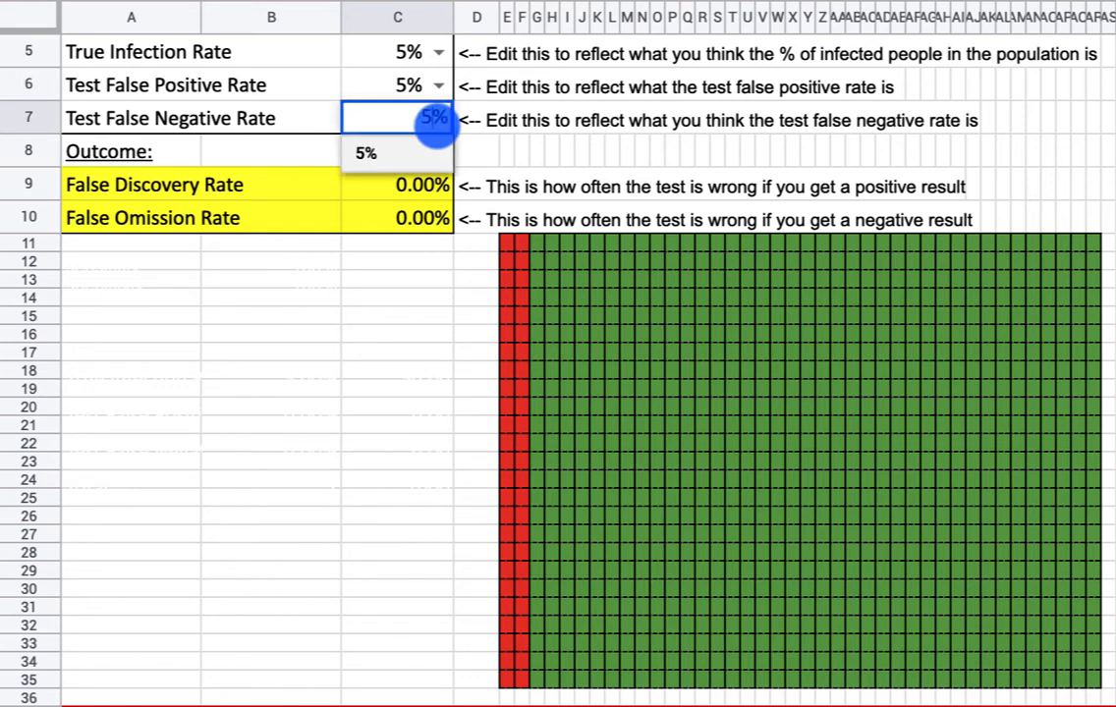
key("Return")
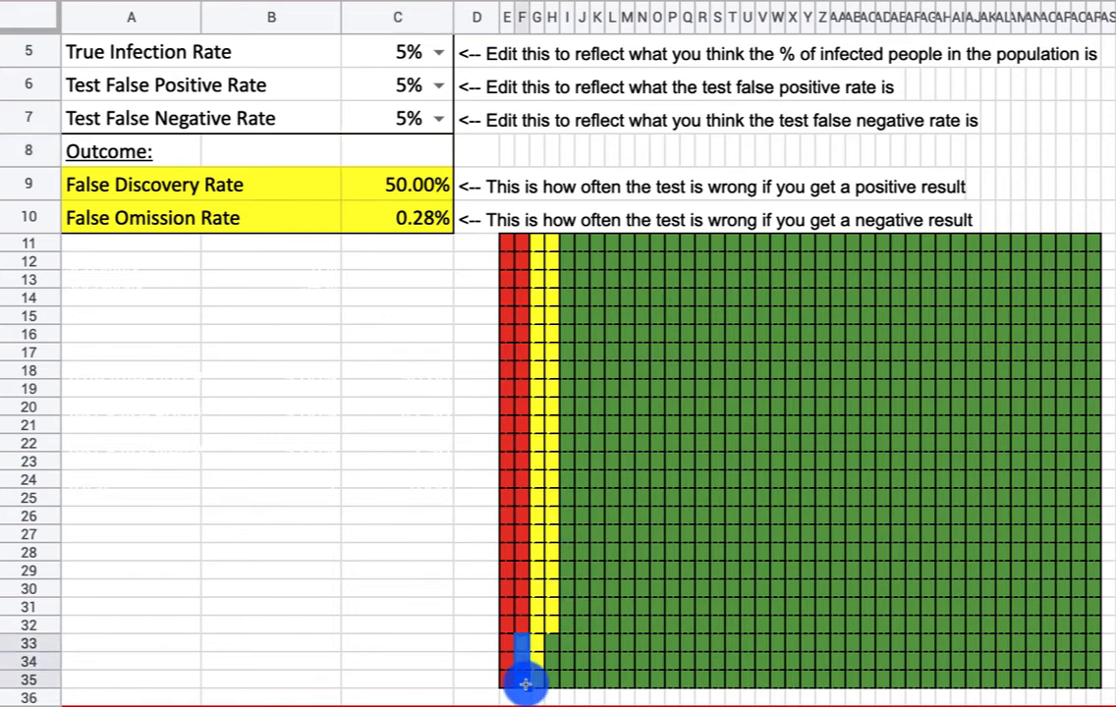
- Examine the blue false-negative cells F33:F35 in the grid and the False Omission Rate value
left_click(609, 625)
left_click_drag(517, 642, 522, 690)
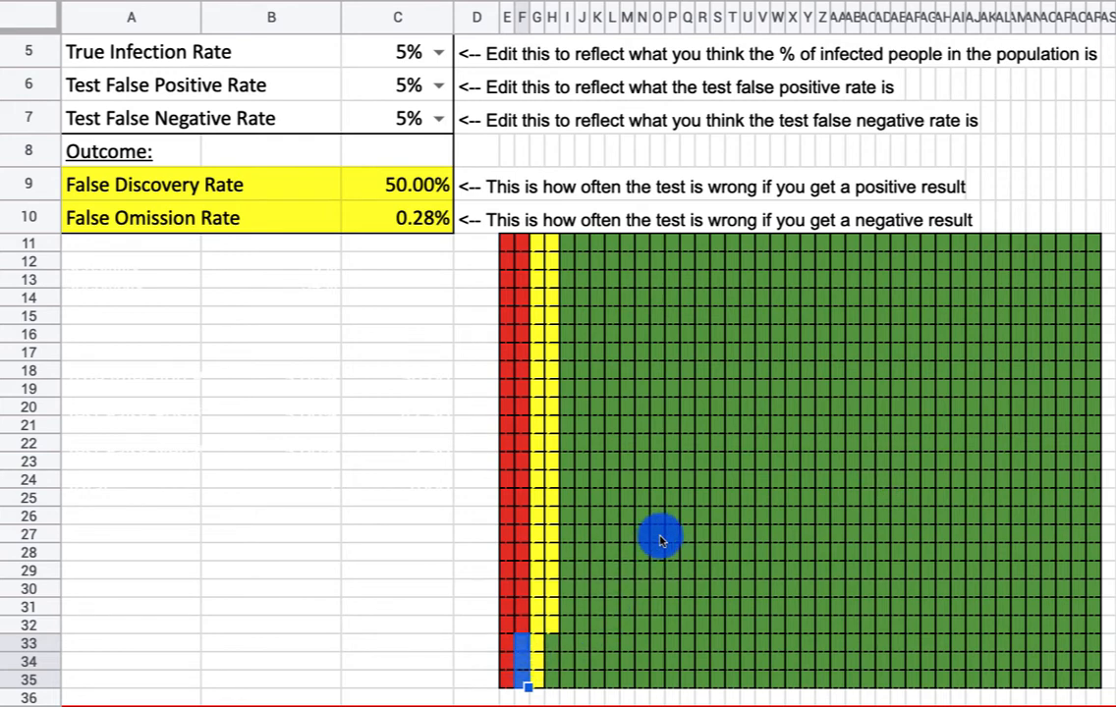
left_click(431, 224)
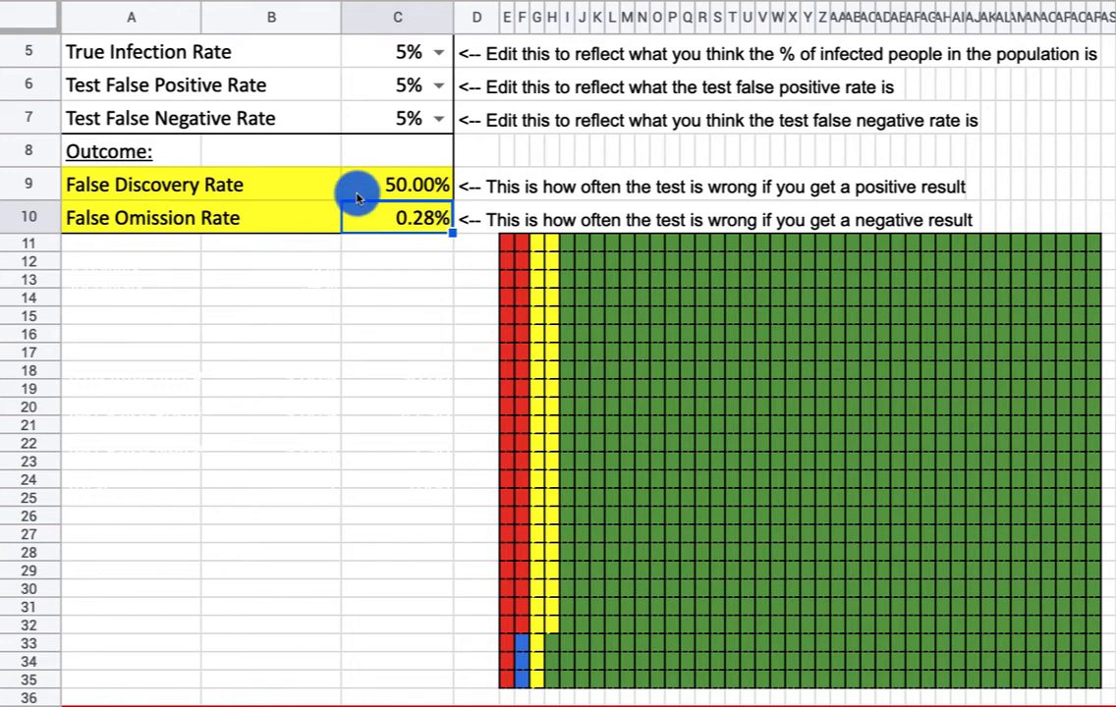
- Set the True Infection Rate to 1% and inspect the False Discovery Rate and the red true-positive cells
left_click(403, 61)
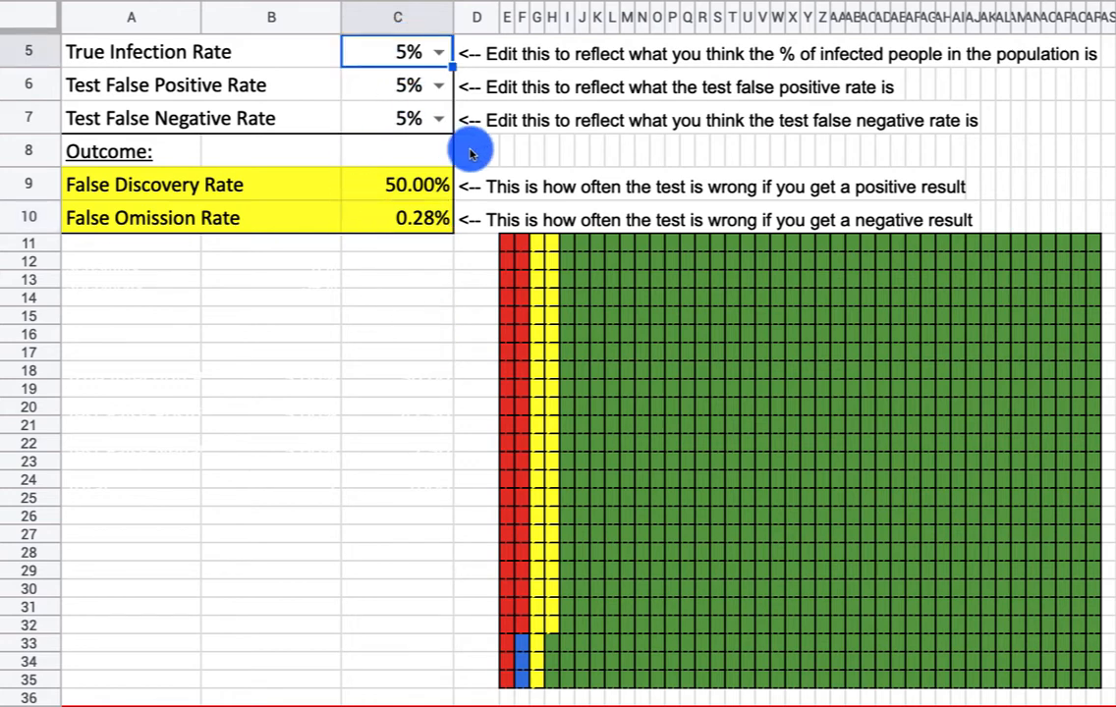
type("1")
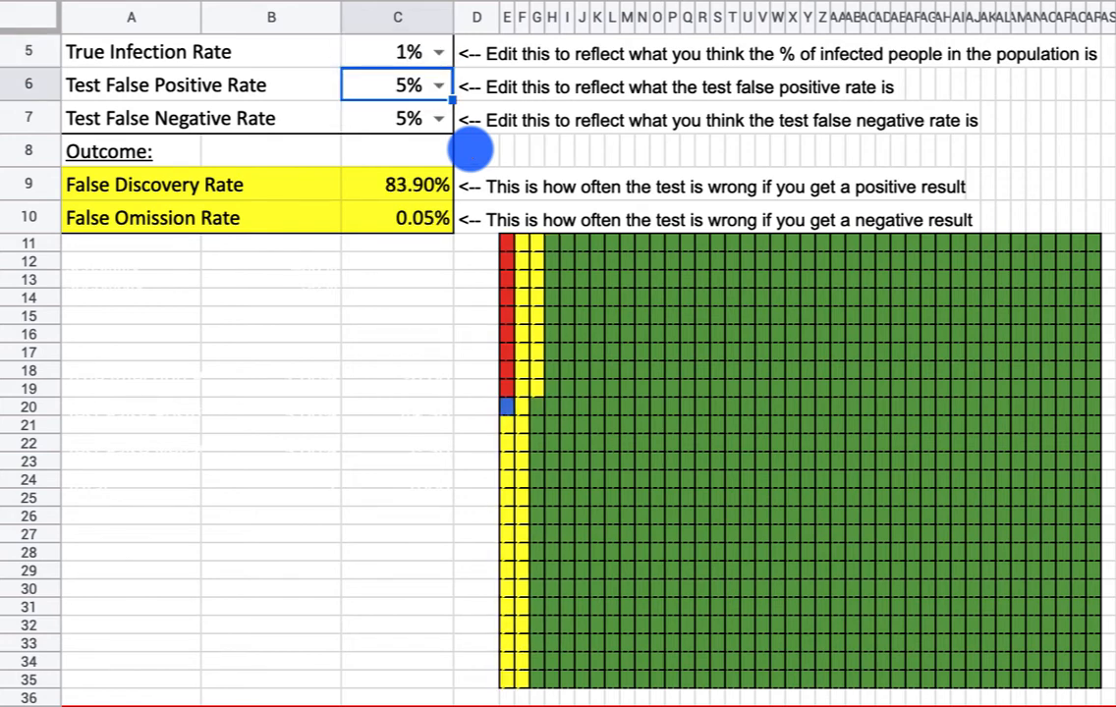
left_click(373, 196)
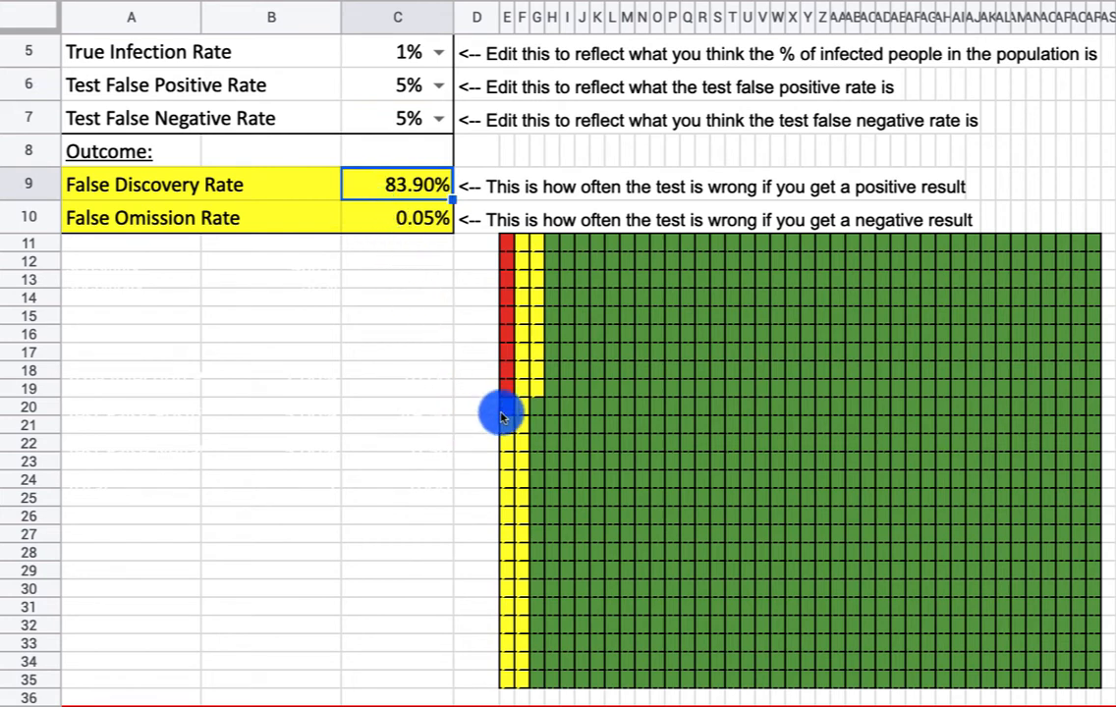
mouse_move(510, 391)
left_mouse_down()
mouse_move(506, 242)
mouse_move(499, 371)
left_mouse_up()
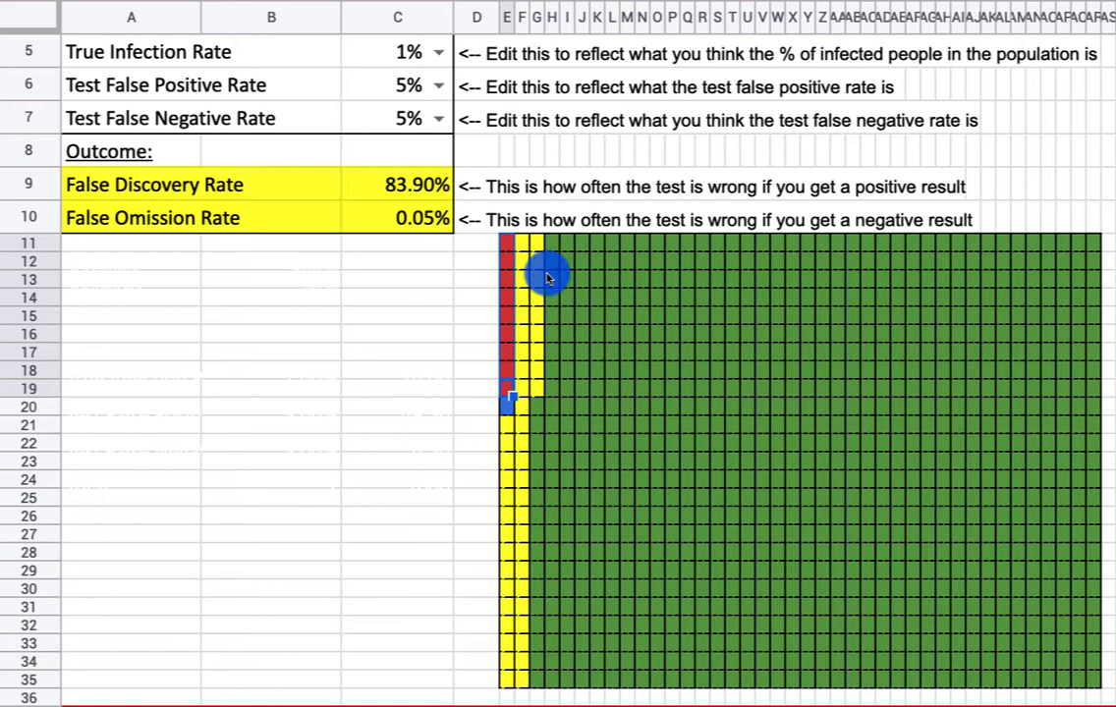
- Set the True Infection Rate to 40% and check the False Discovery Rate value
left_click(429, 85)
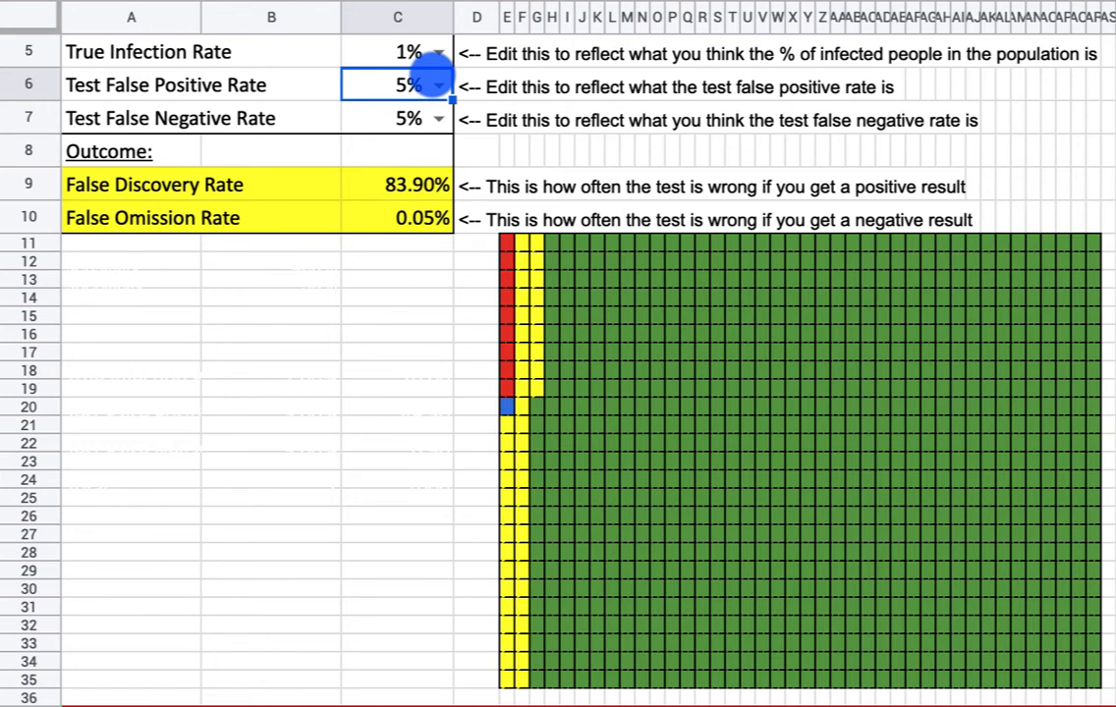
left_click(434, 65)
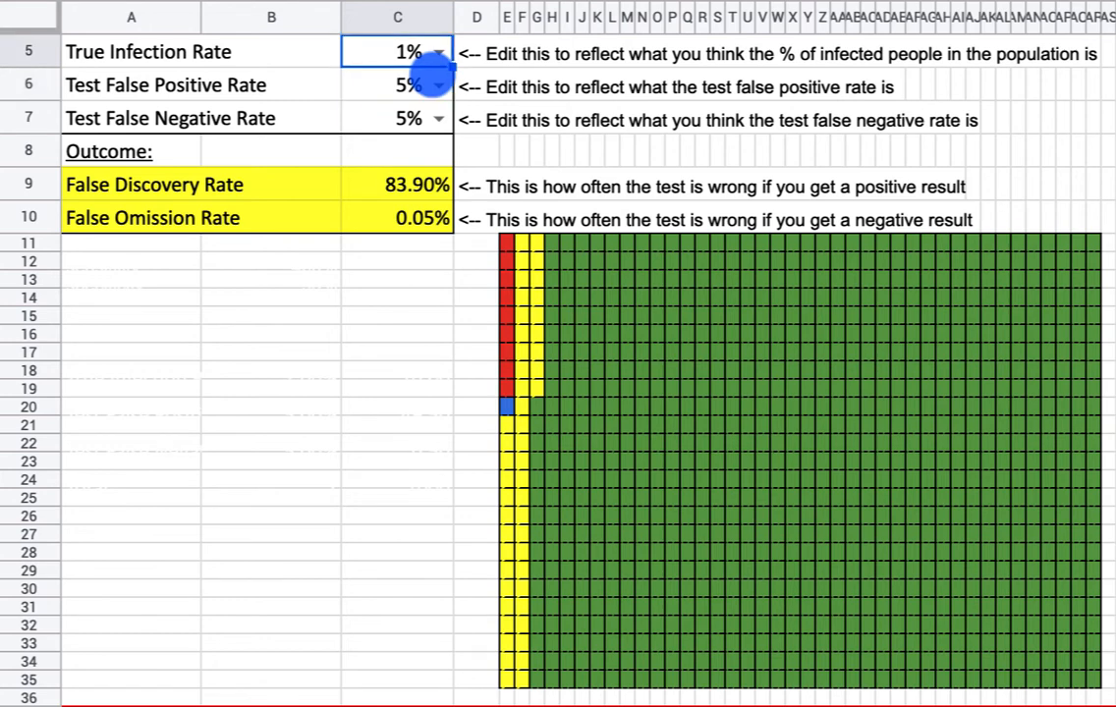
type("40")
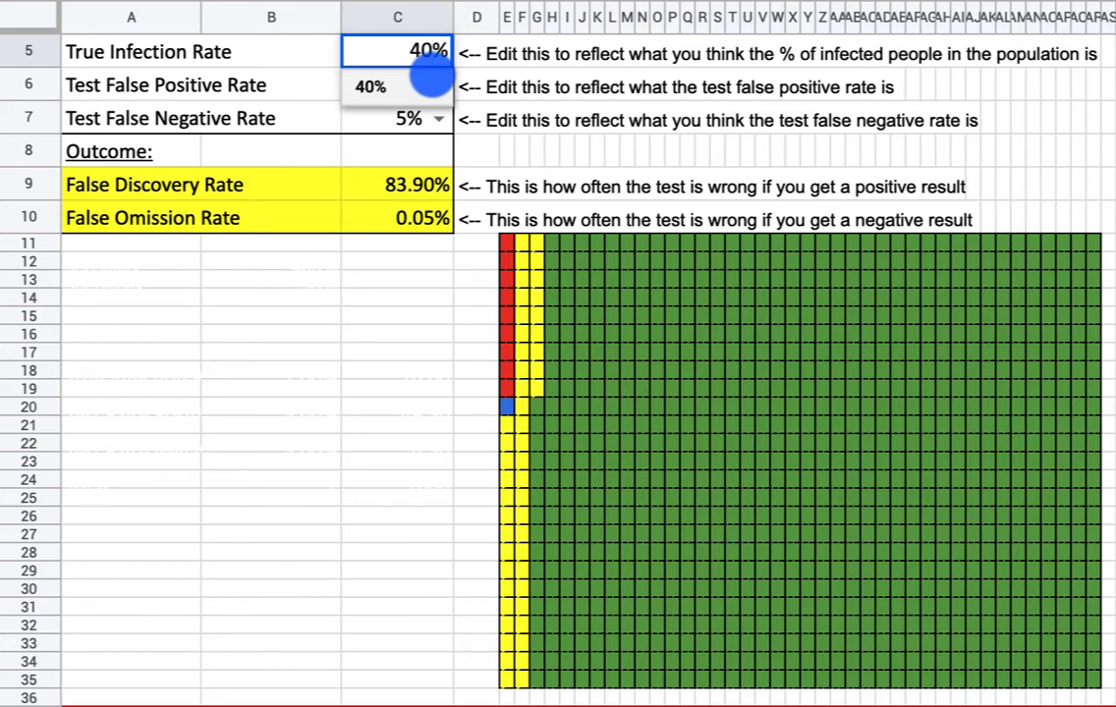
key("Return")
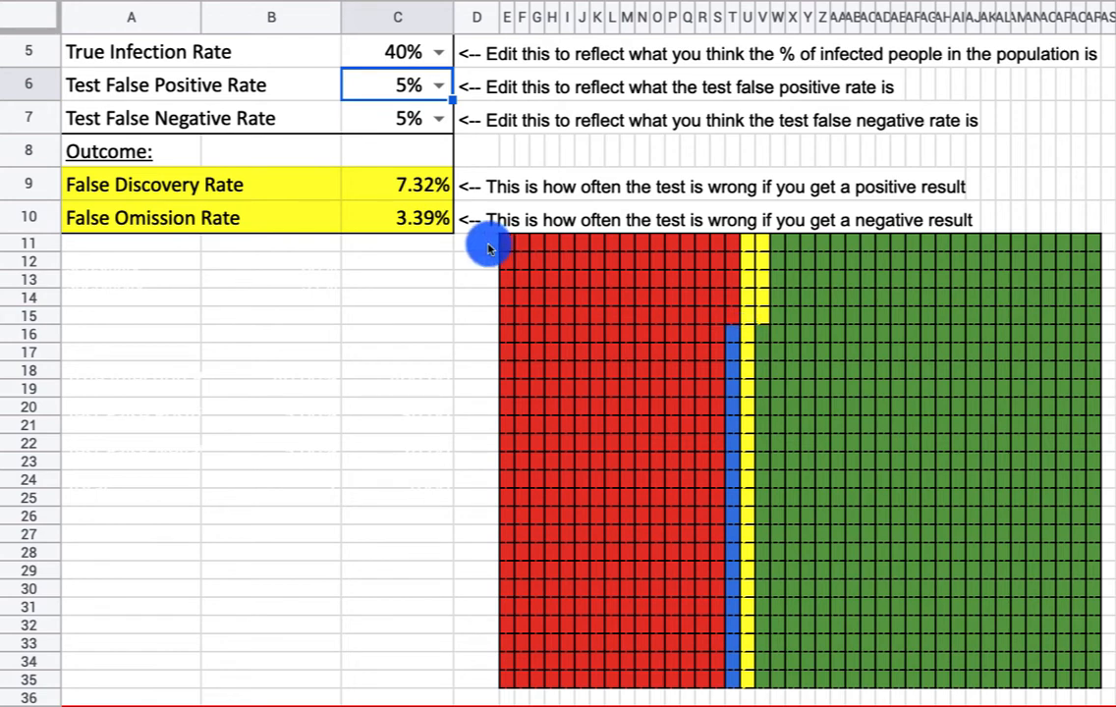
left_click(403, 187)
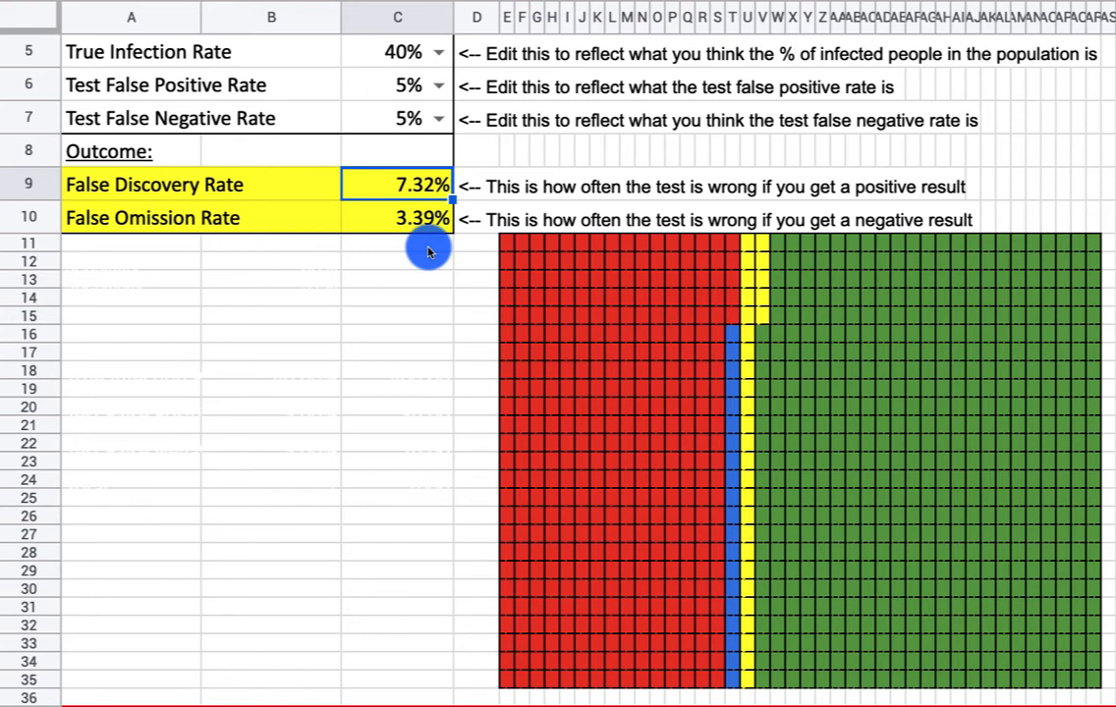
- Set the True Infection Rate to 80%
key("Up")
key("Up")
key("Up")
key("Up")
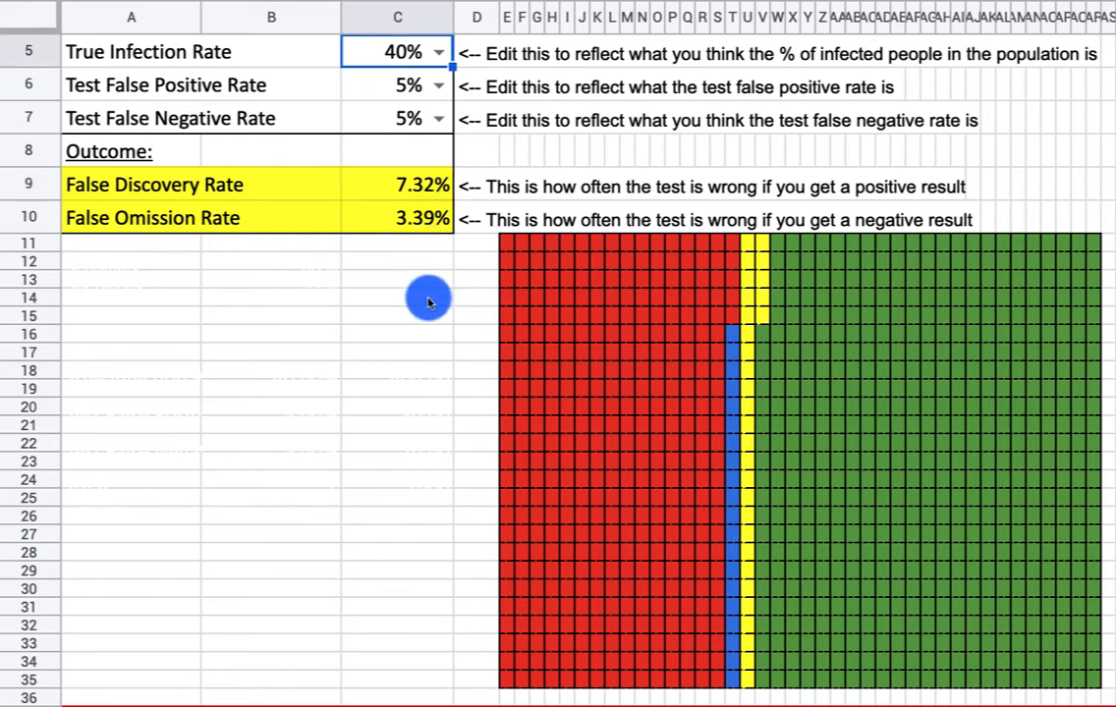
left_click(391, 57)
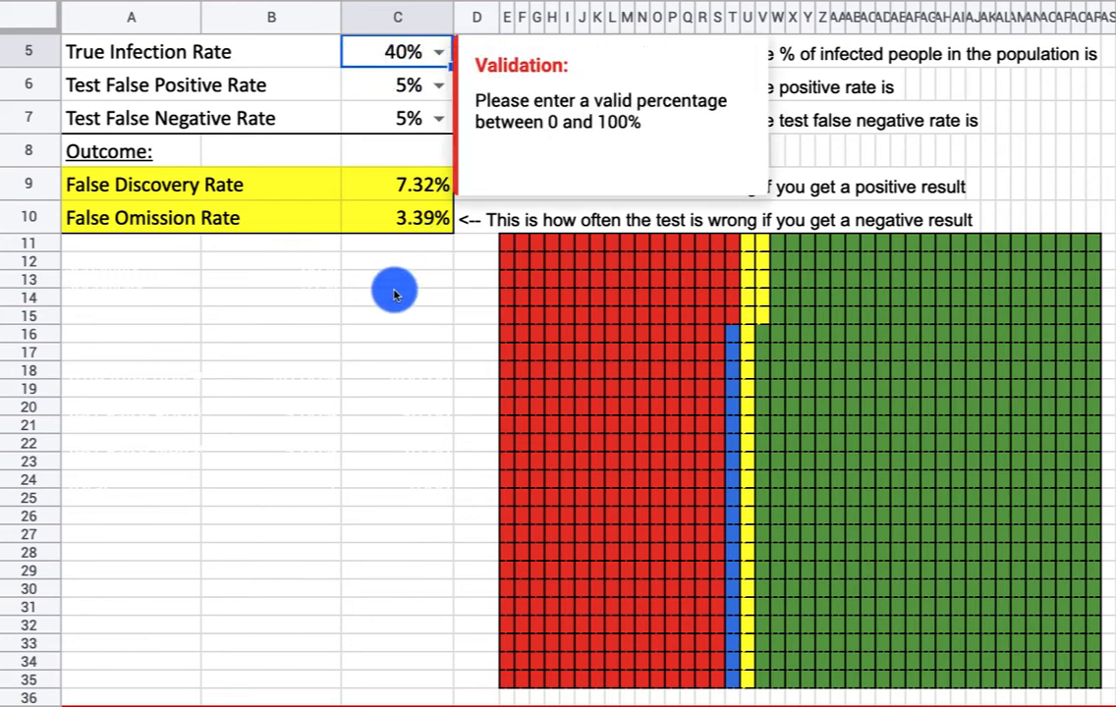
type("80%")
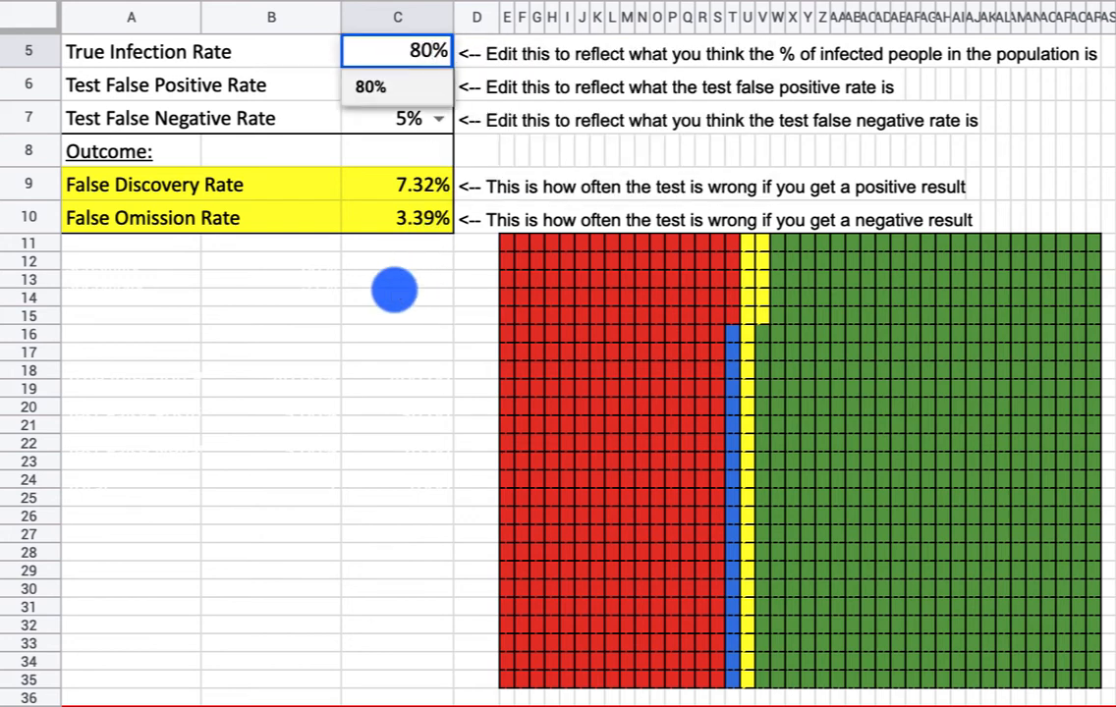
key("Return")
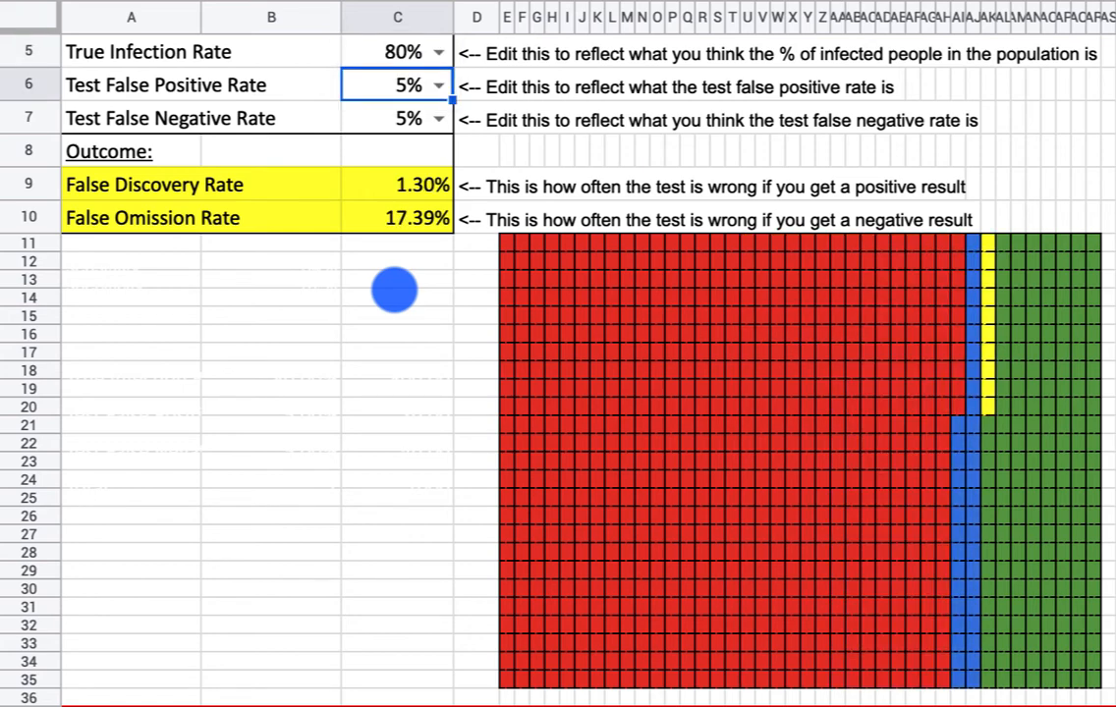
- Compare the False Discovery and False Omission Rates with the blue false-negative cells in the grid
left_click(289, 184)
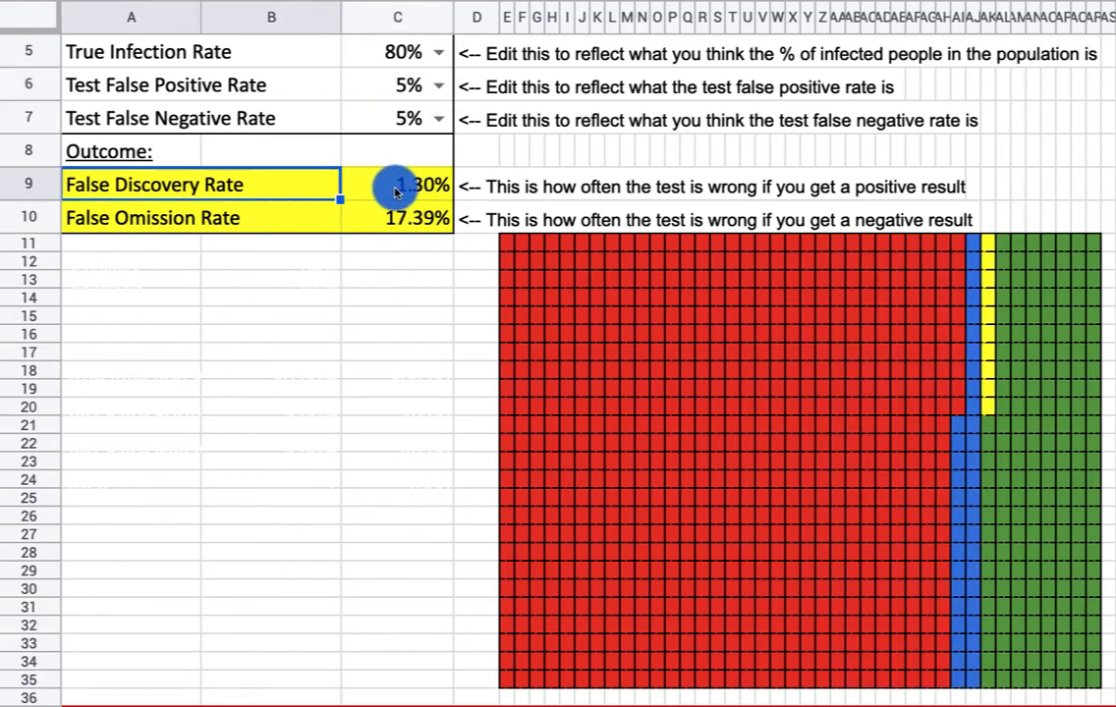
left_click(316, 234)
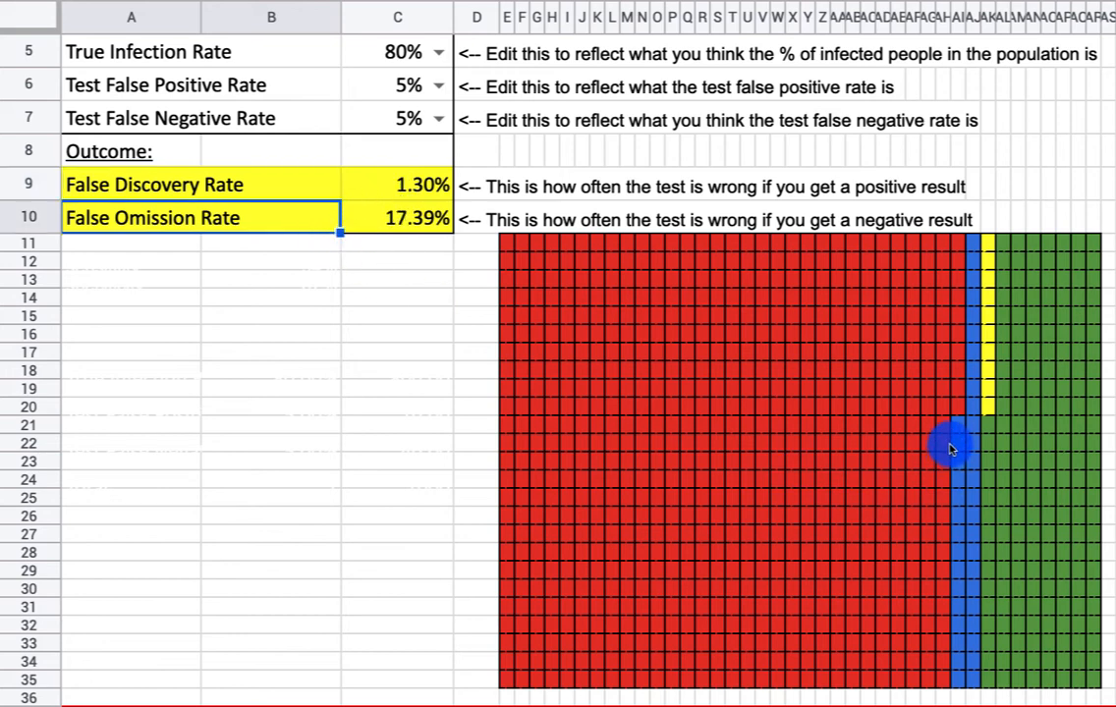
left_click_drag(954, 427, 978, 680)
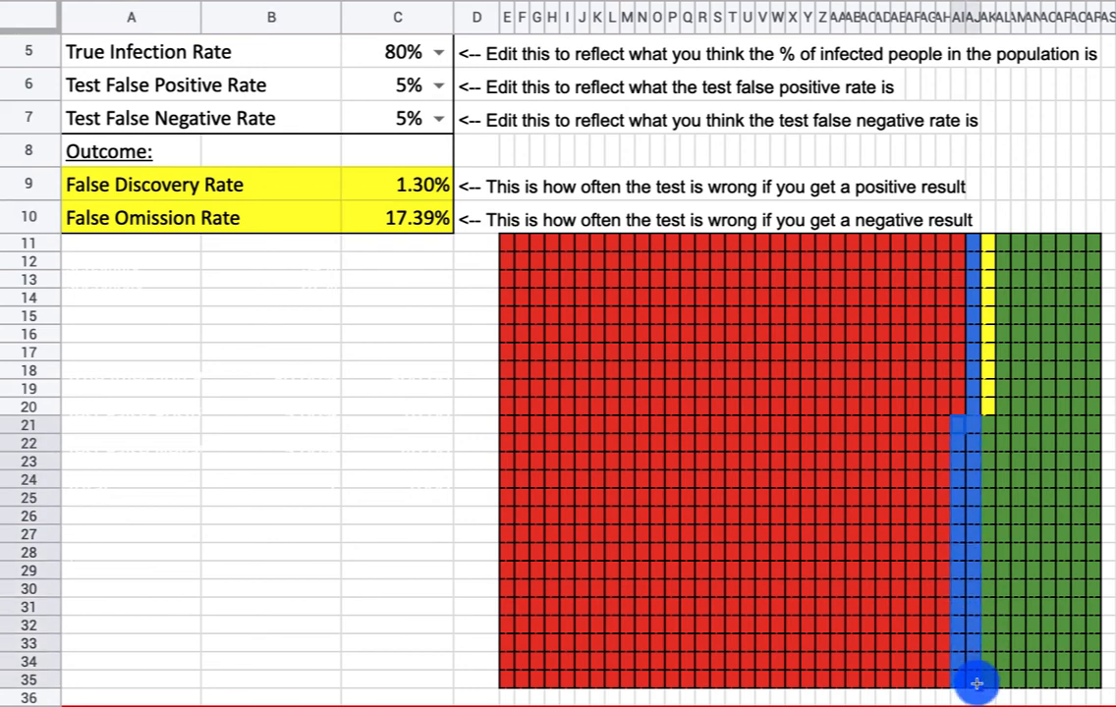
left_click(973, 407)
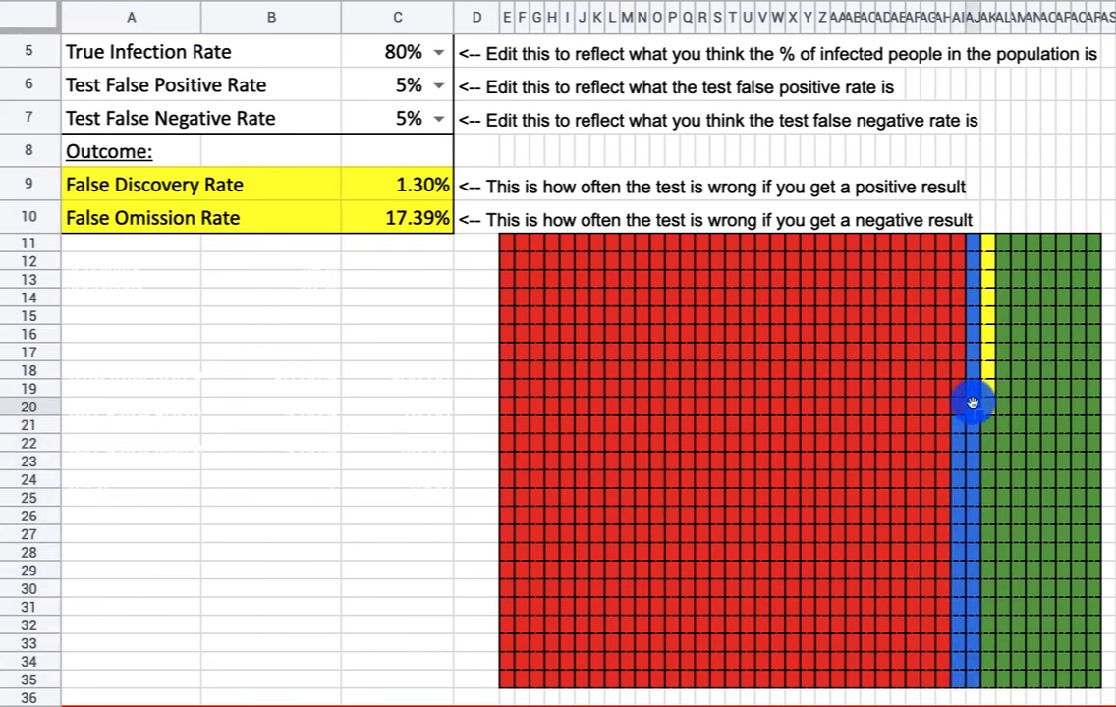
left_click_drag(972, 402, 979, 414)
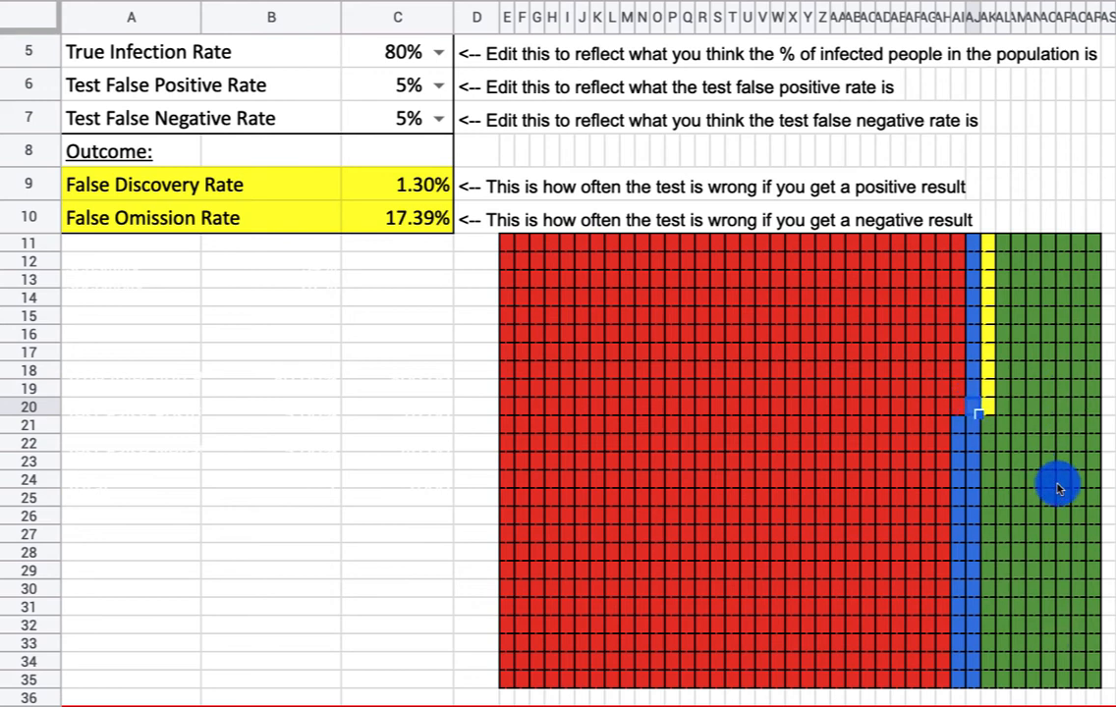
left_click(383, 215)
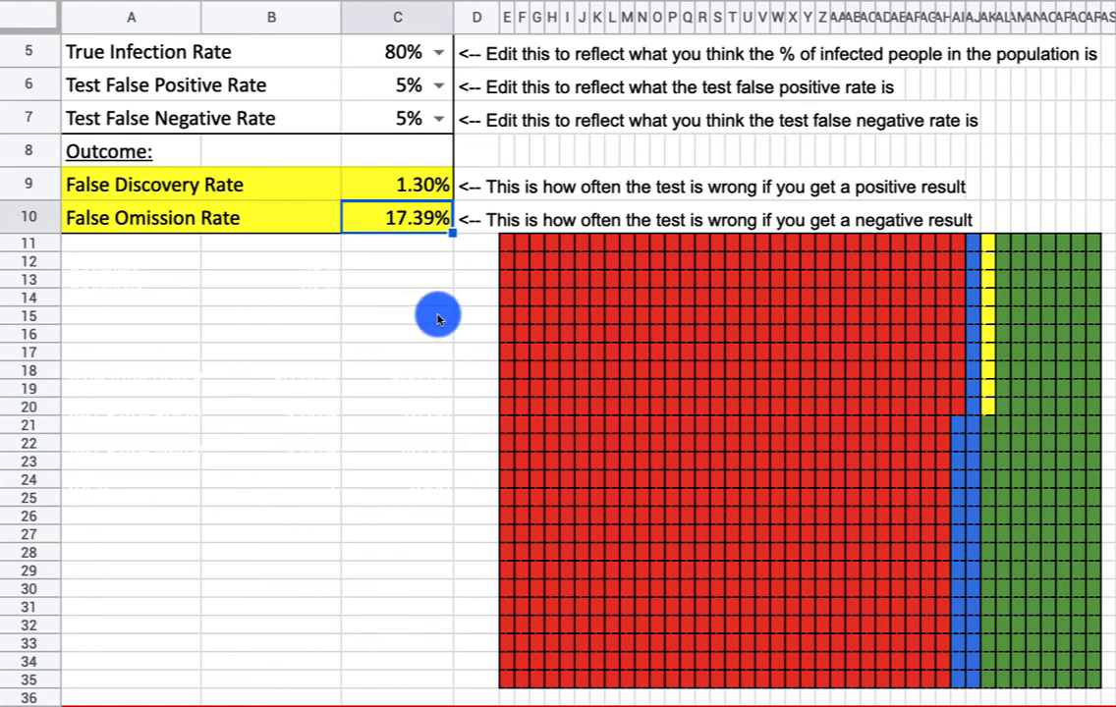